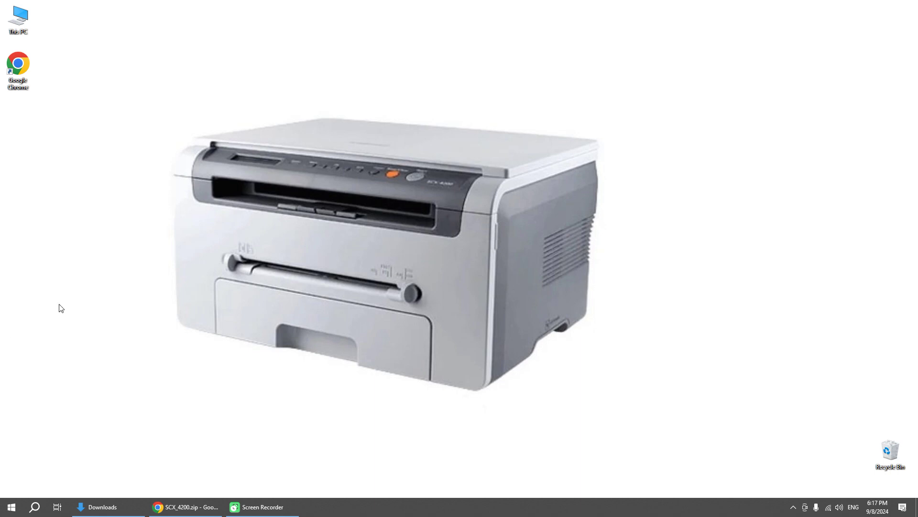
- Download SCX_4200.zip from Google Drive, bypassing the virus-scan warning
left_click(182, 511)
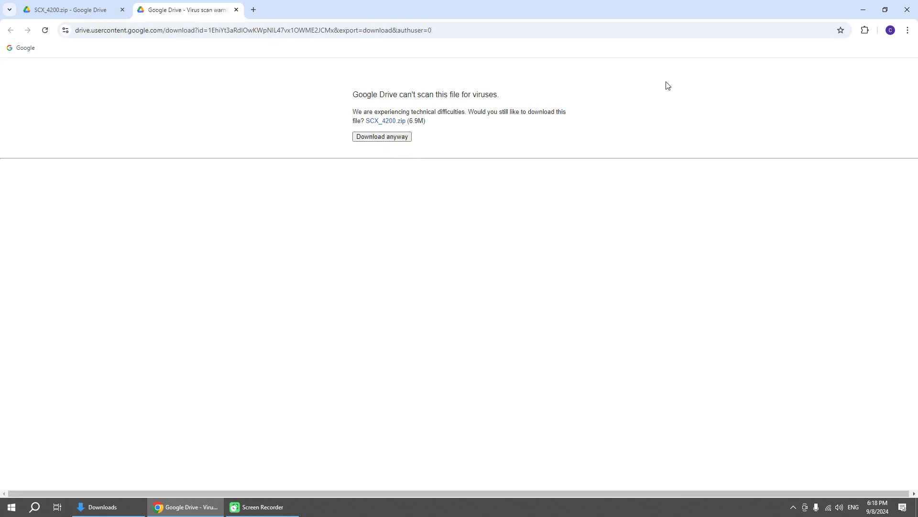
left_click(382, 136)
- Extract the SCX_4200 zip in Downloads to an SCX_4200 folder and open it
left_click(236, 10)
left_click(102, 507)
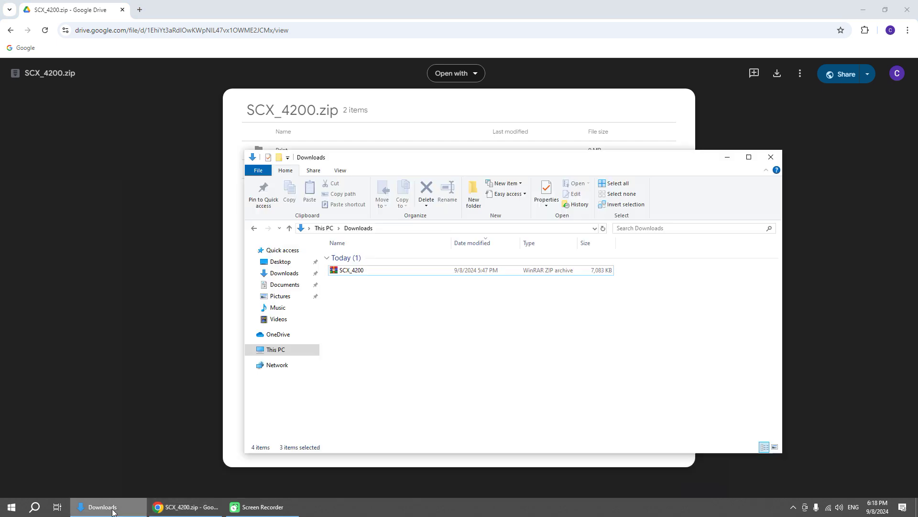
left_click(352, 272)
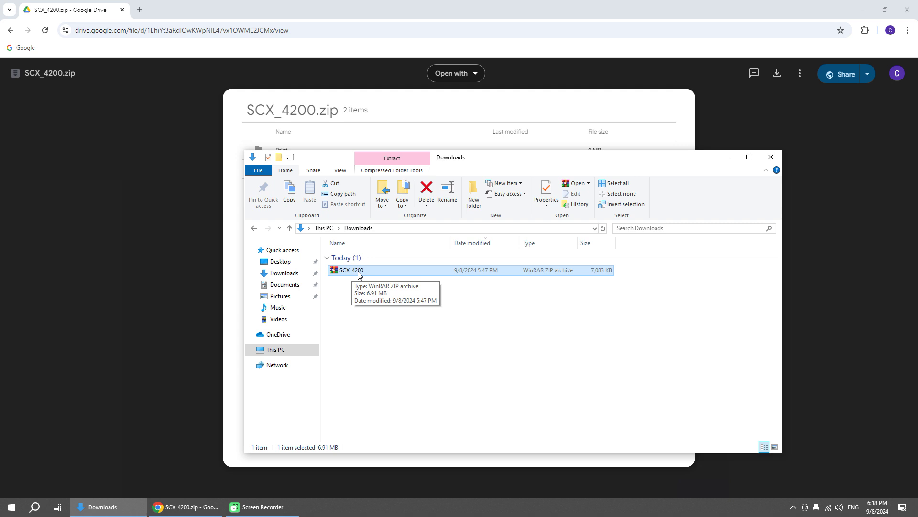
right_click(358, 273)
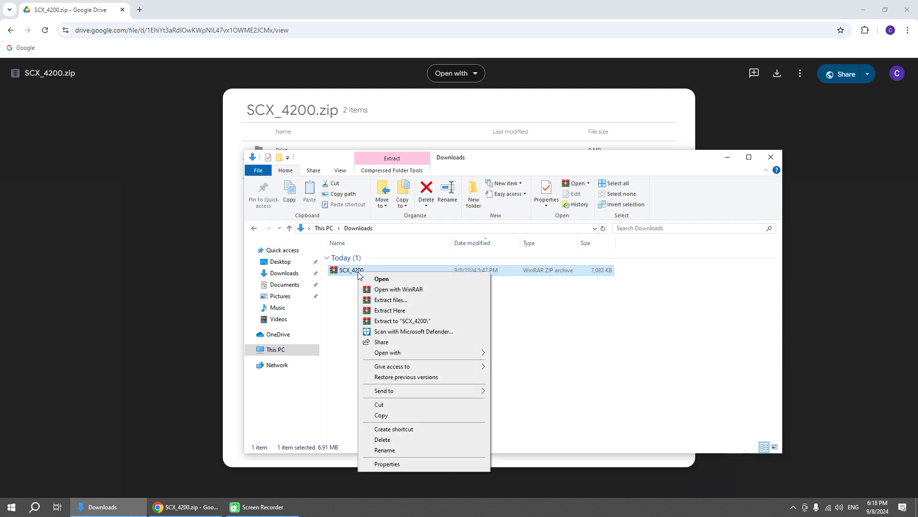
left_click(419, 321)
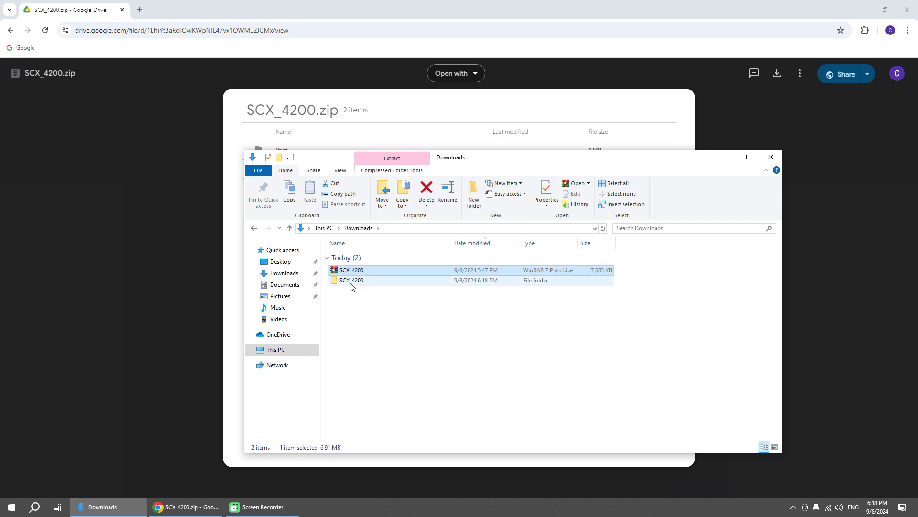
double_click(355, 282)
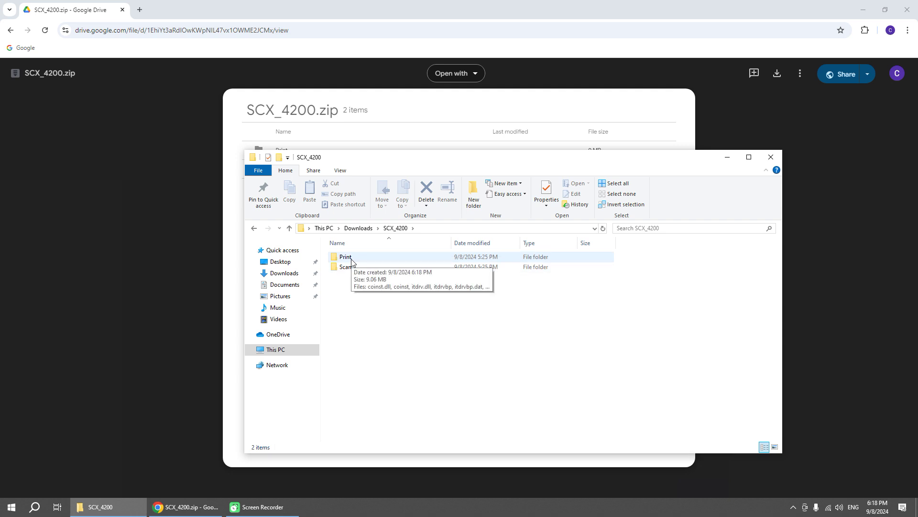
- Install the suge1 setup information file from the Print folder and acknowledge success
double_click(352, 261)
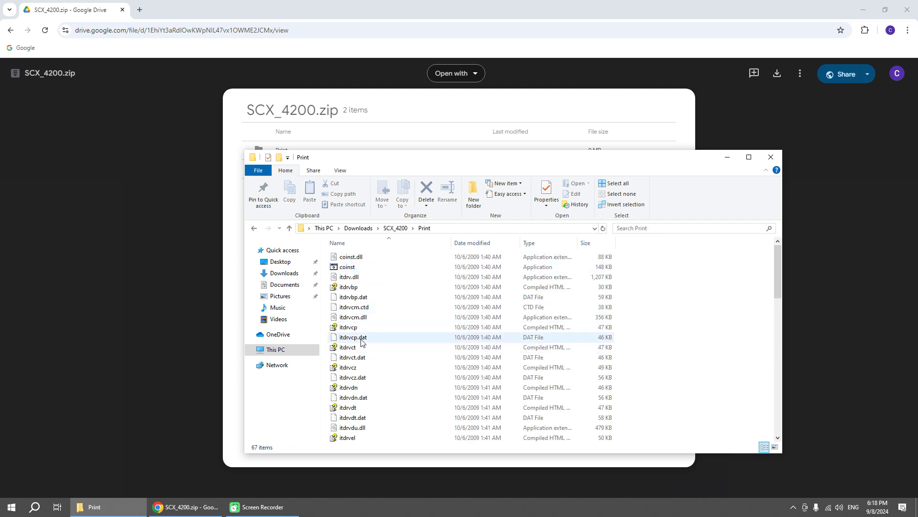
scroll(361, 341, "down", 15)
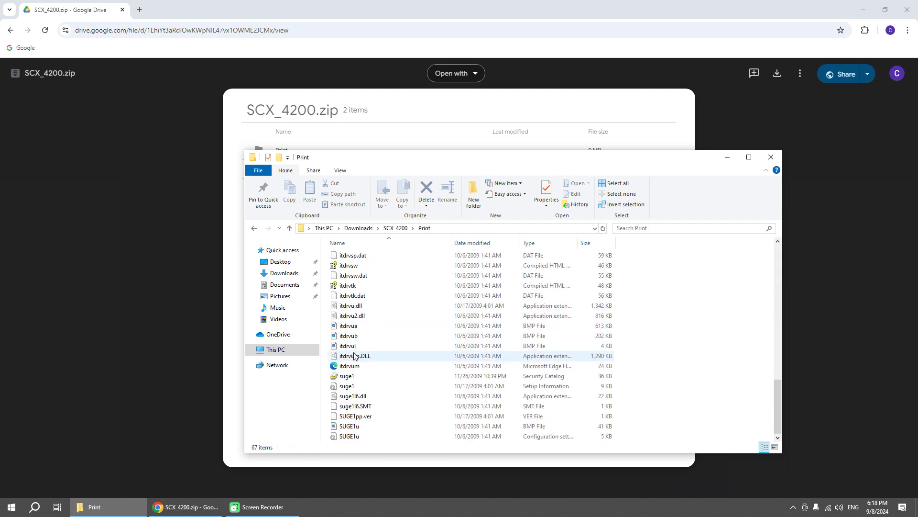
left_click(350, 388)
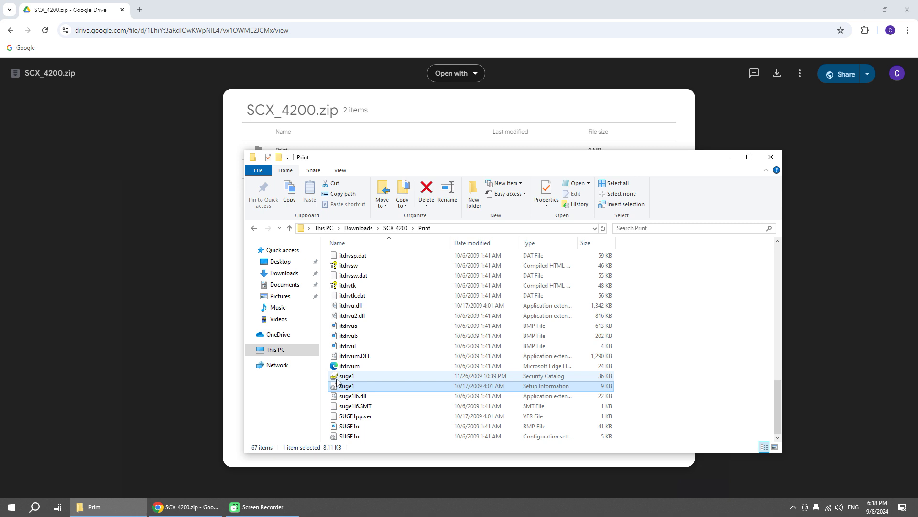
left_click(337, 378)
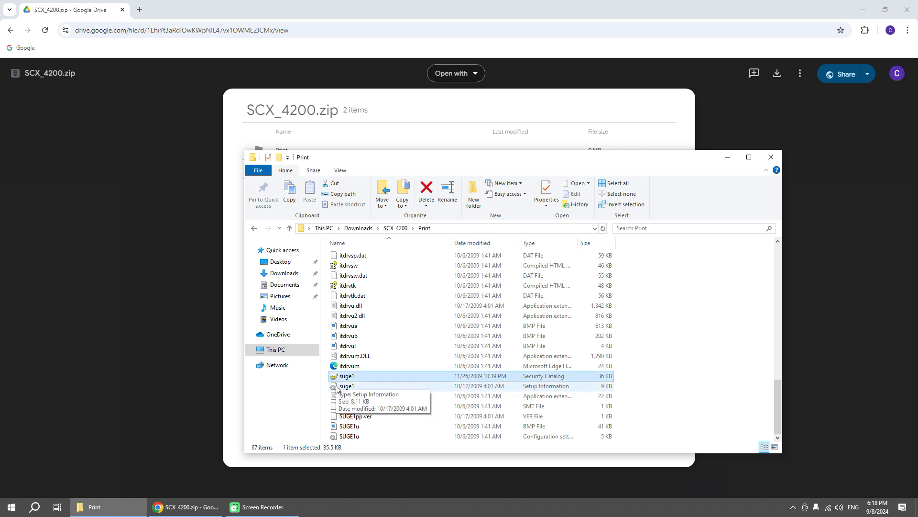
left_click(336, 387)
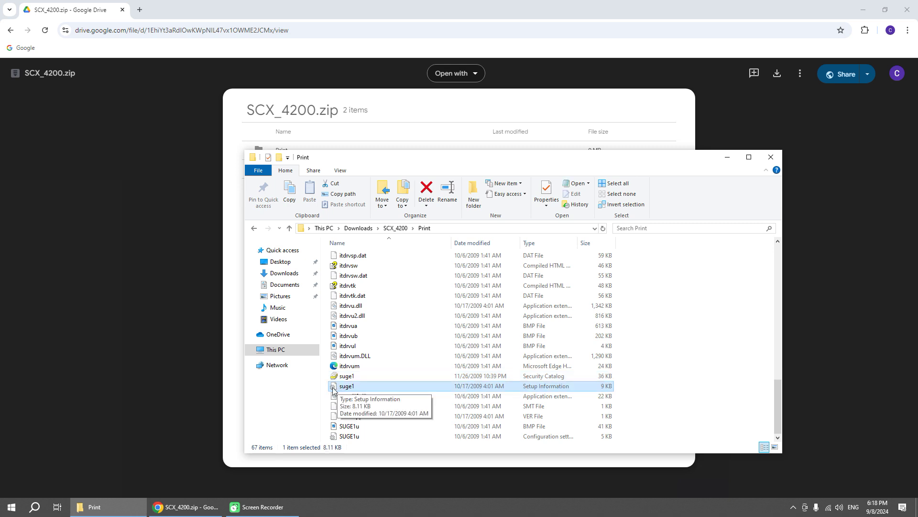
right_click(356, 388)
right_click(355, 389)
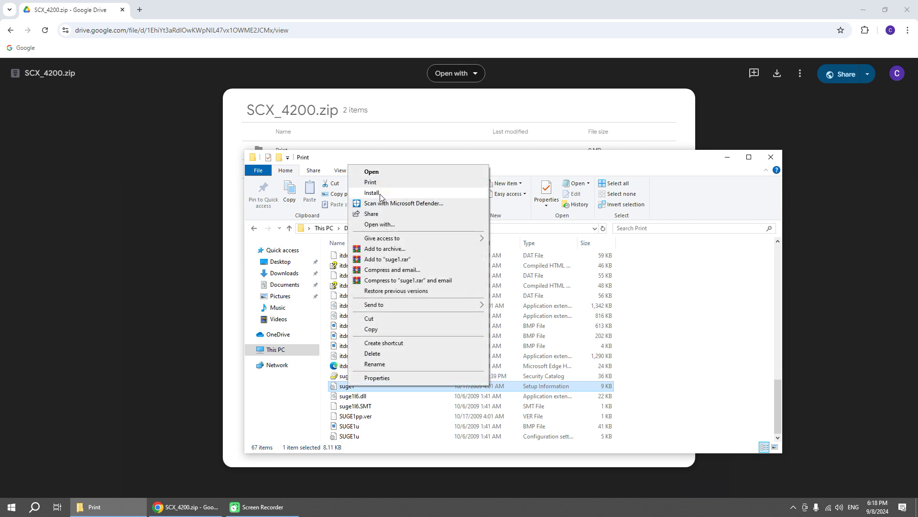
left_click(381, 195)
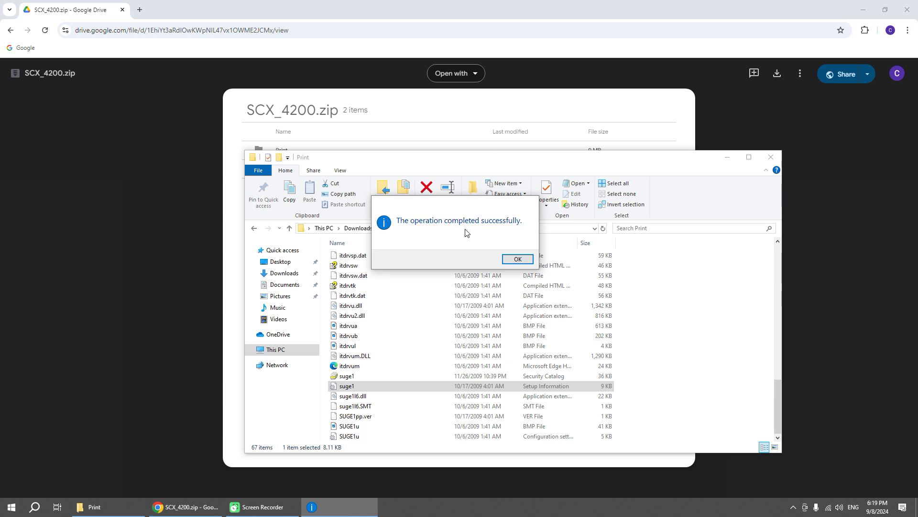
left_click(517, 259)
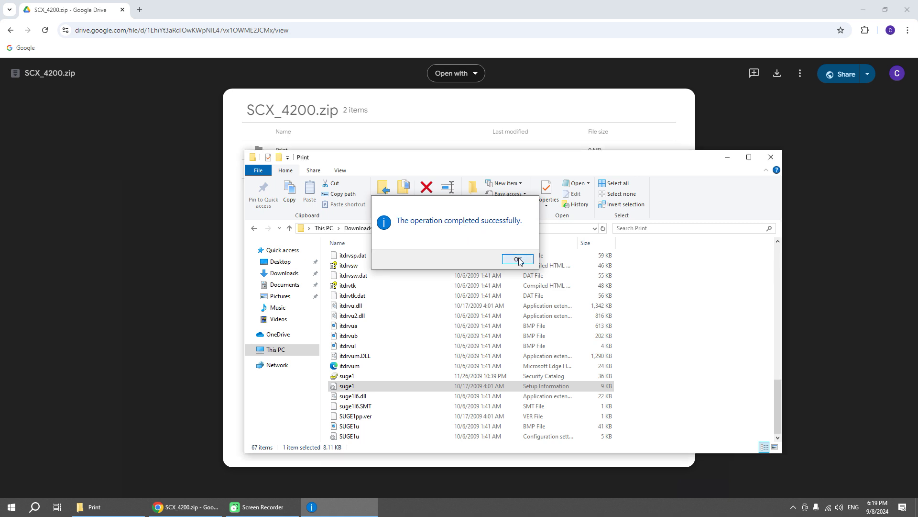
- Install the SCX4200 setup information file from the Scan folder and acknowledge success
left_click(393, 229)
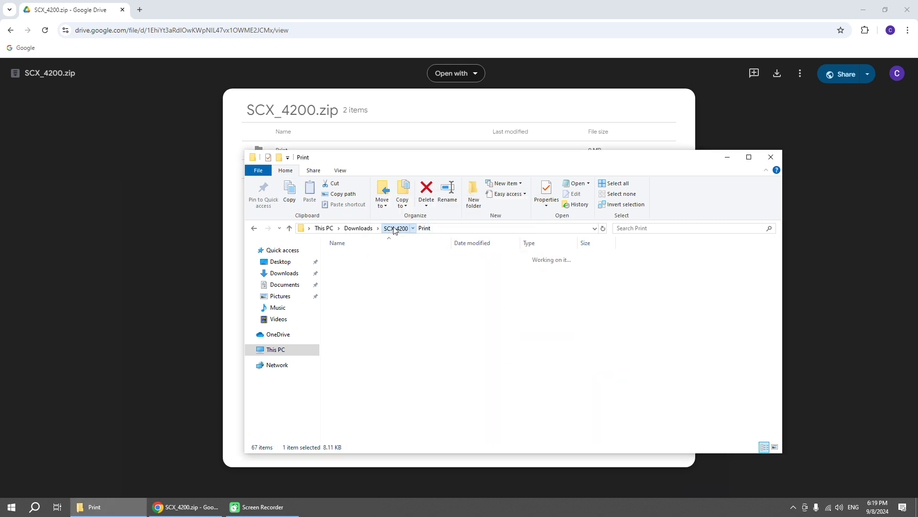
double_click(345, 268)
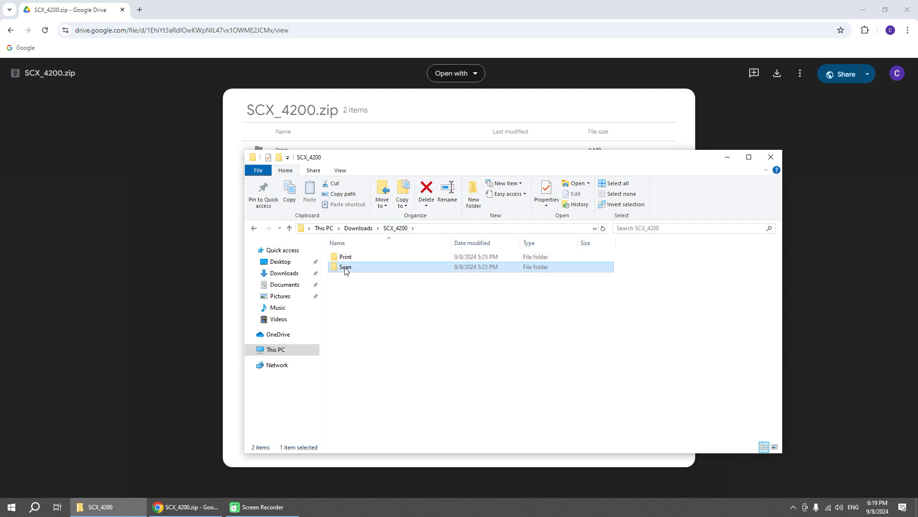
scroll(356, 297, "down", 8)
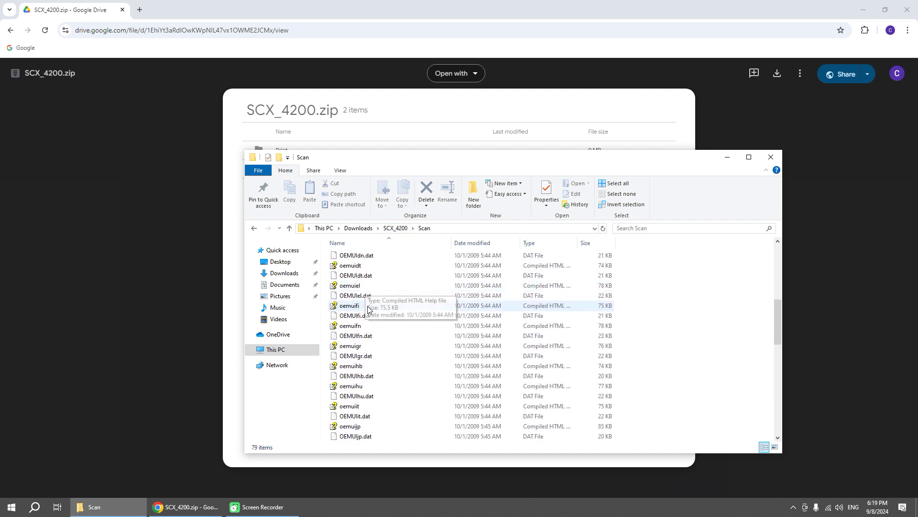
scroll(366, 330, "down", 12)
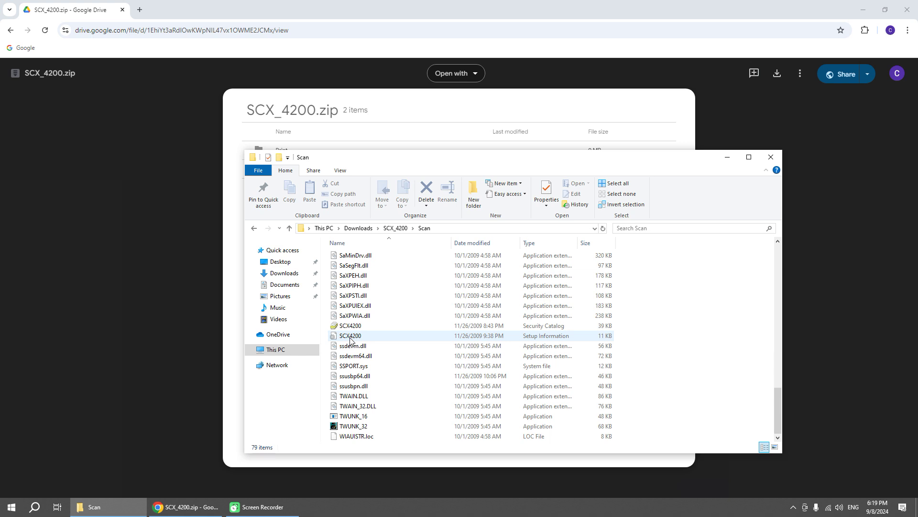
left_click(351, 340)
right_click(348, 339)
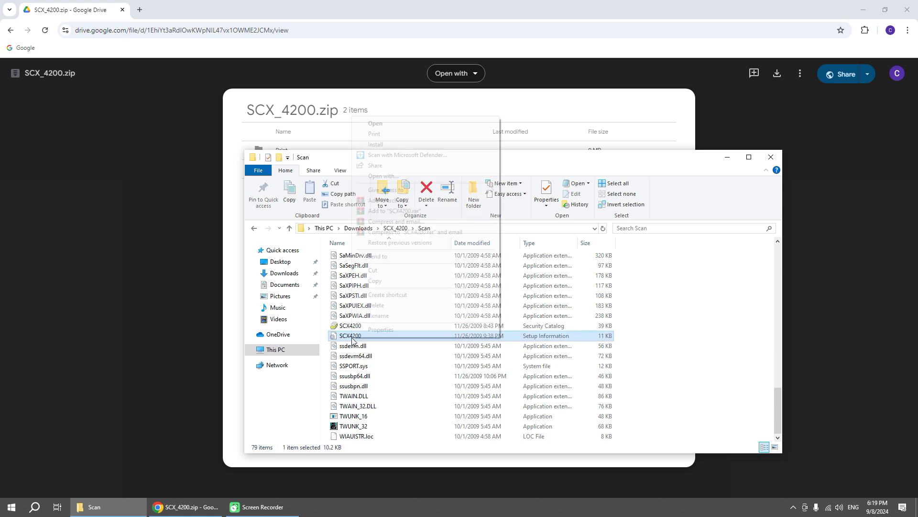
left_click(346, 338)
left_click(351, 344)
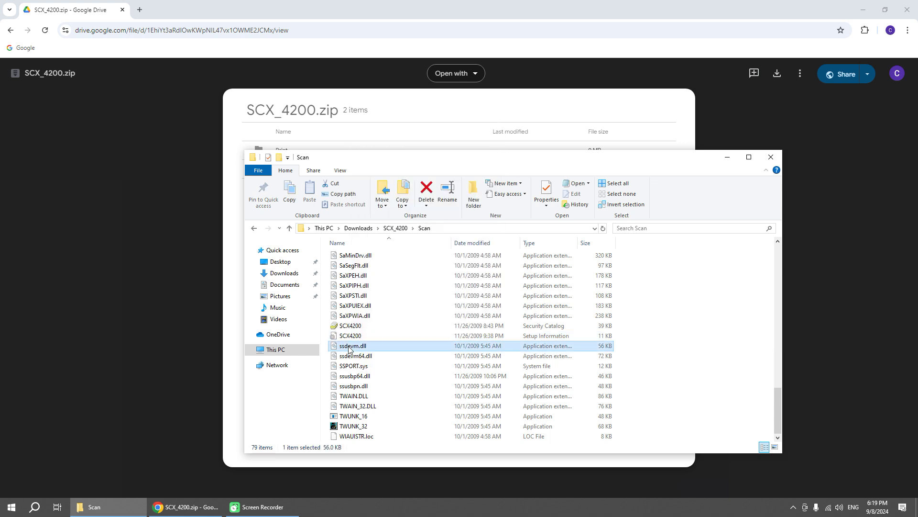
right_click(341, 338)
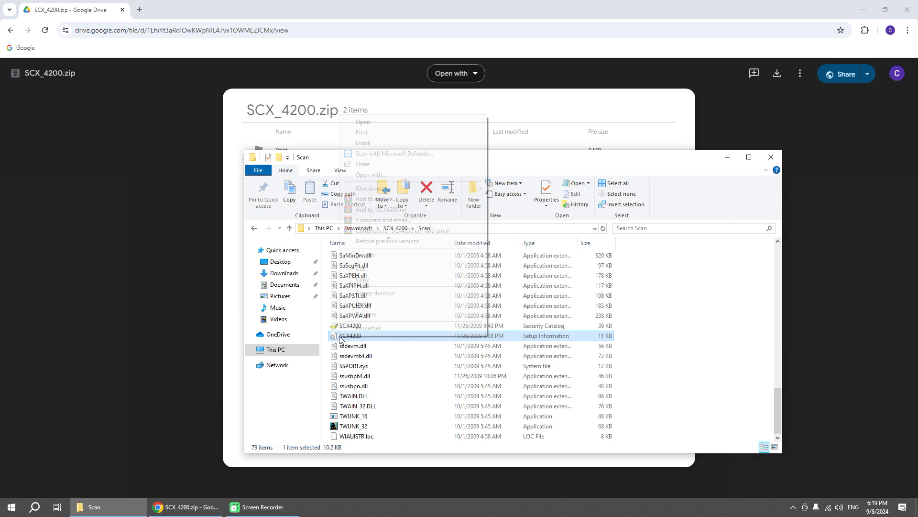
left_click(372, 144)
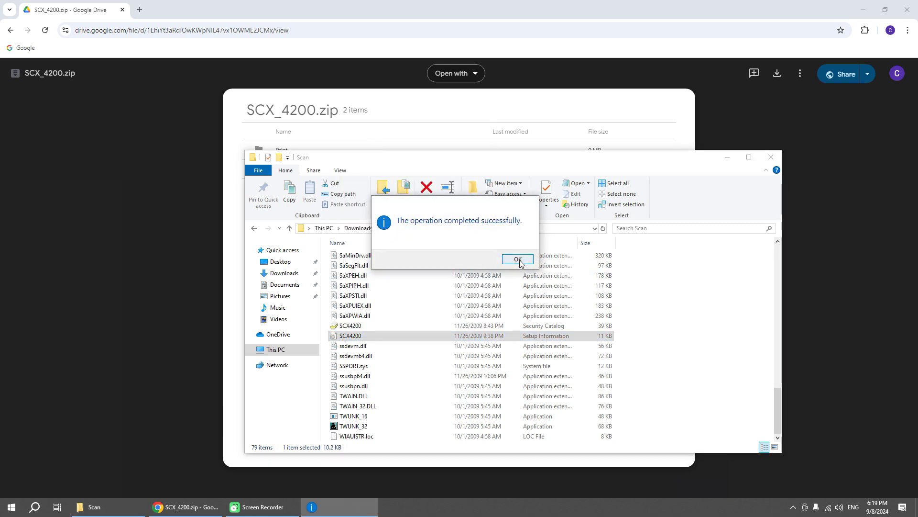
left_click(518, 259)
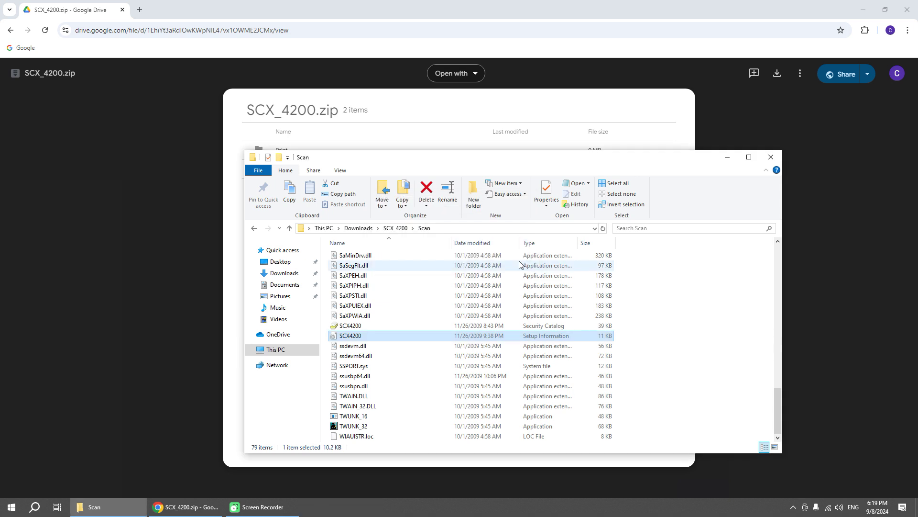
- Confirm Samsung SCX-4200 Series is the default in Printers & scanners, then show the desktop
left_click(760, 152)
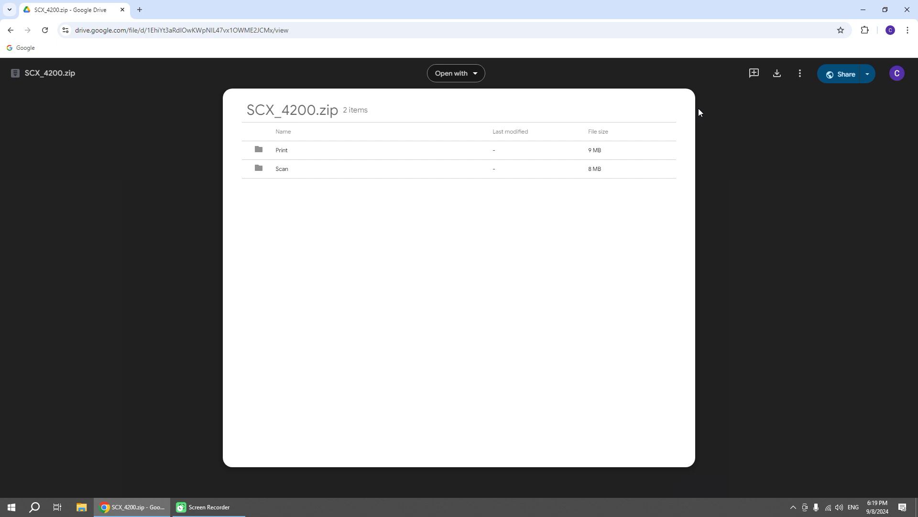
left_click(9, 504)
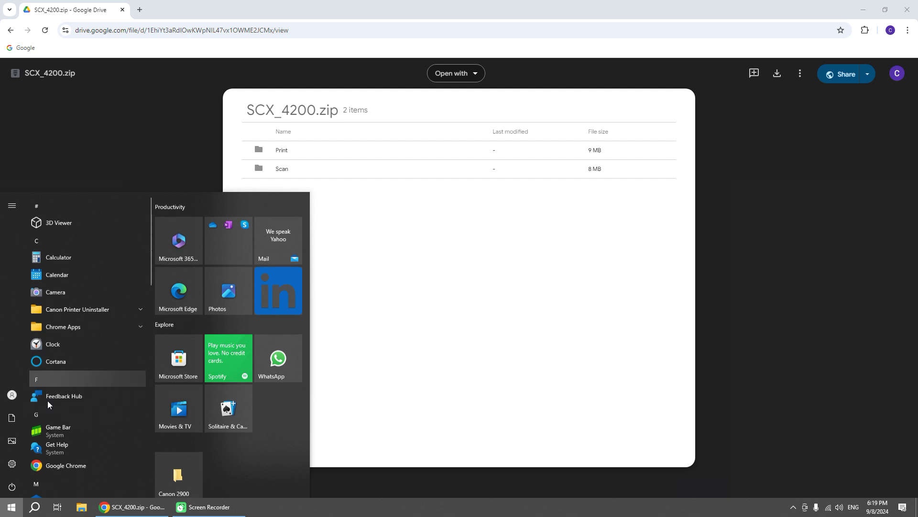
left_click(12, 464)
left_click(300, 175)
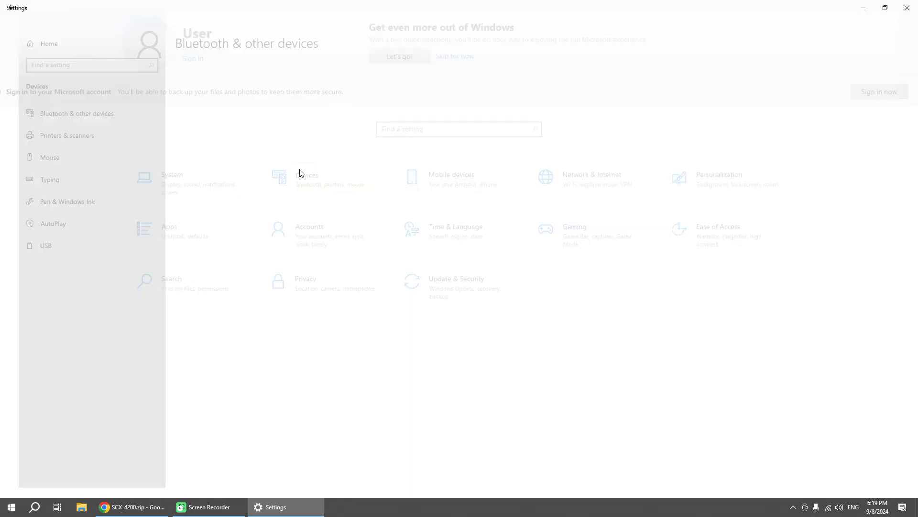
left_click(74, 132)
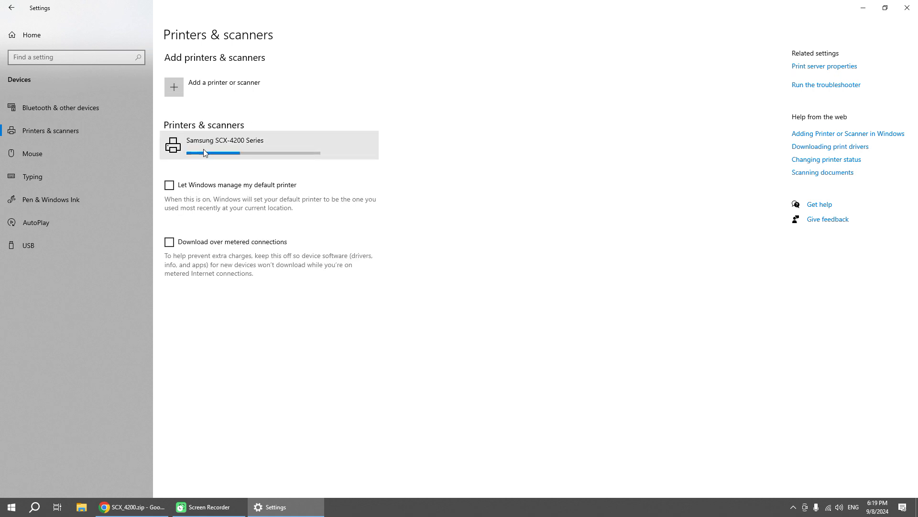
left_click(233, 141)
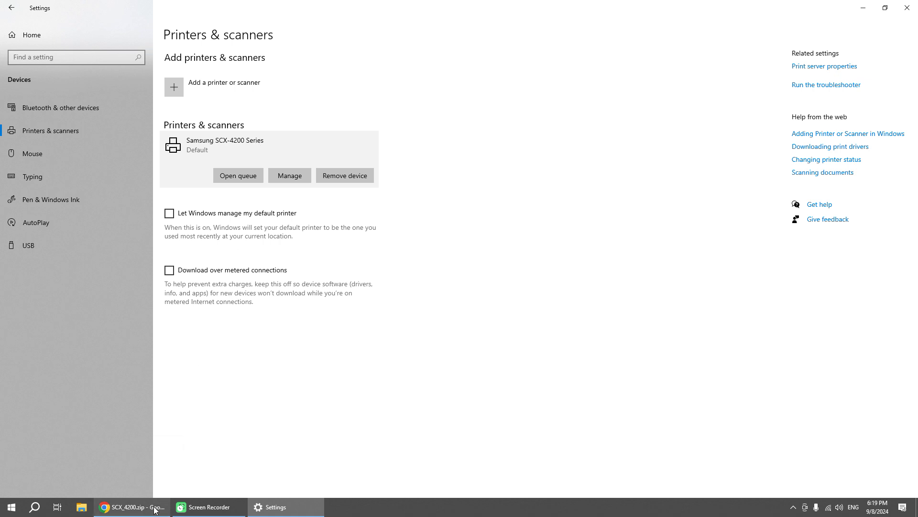
mouse_move(131, 507)
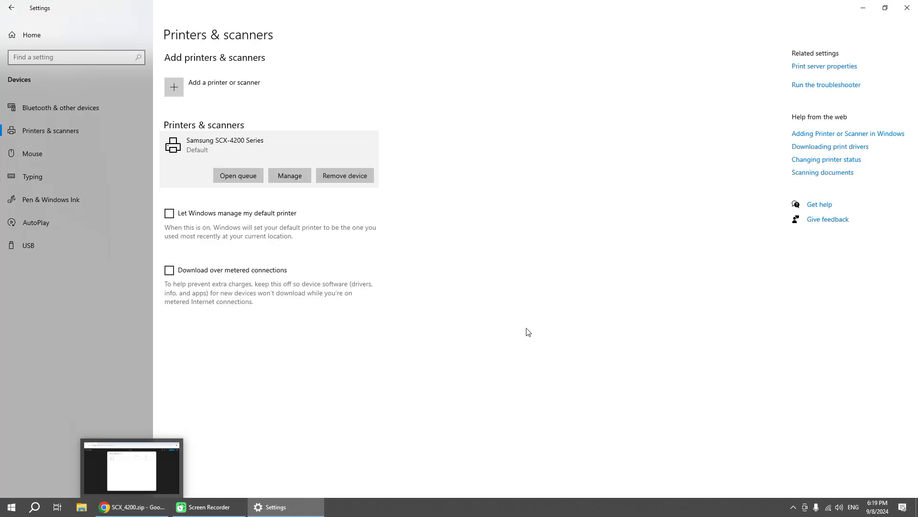
left_click(917, 502)
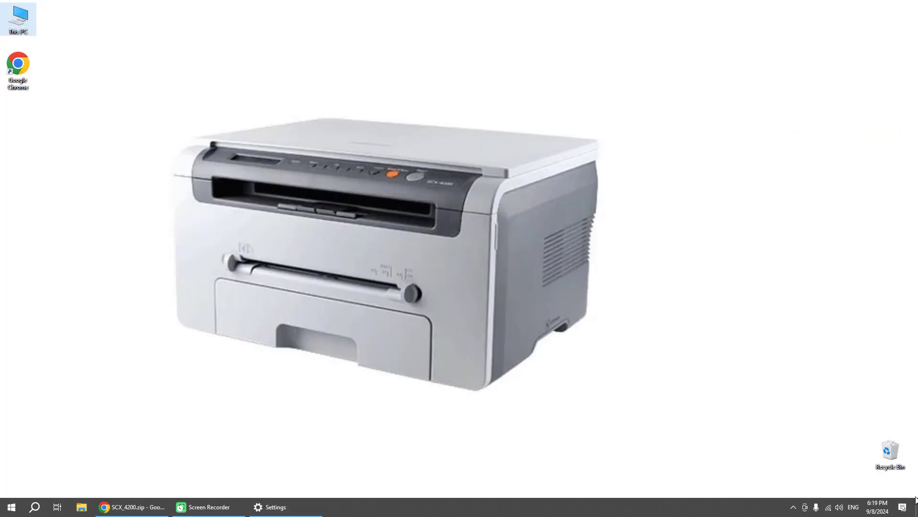